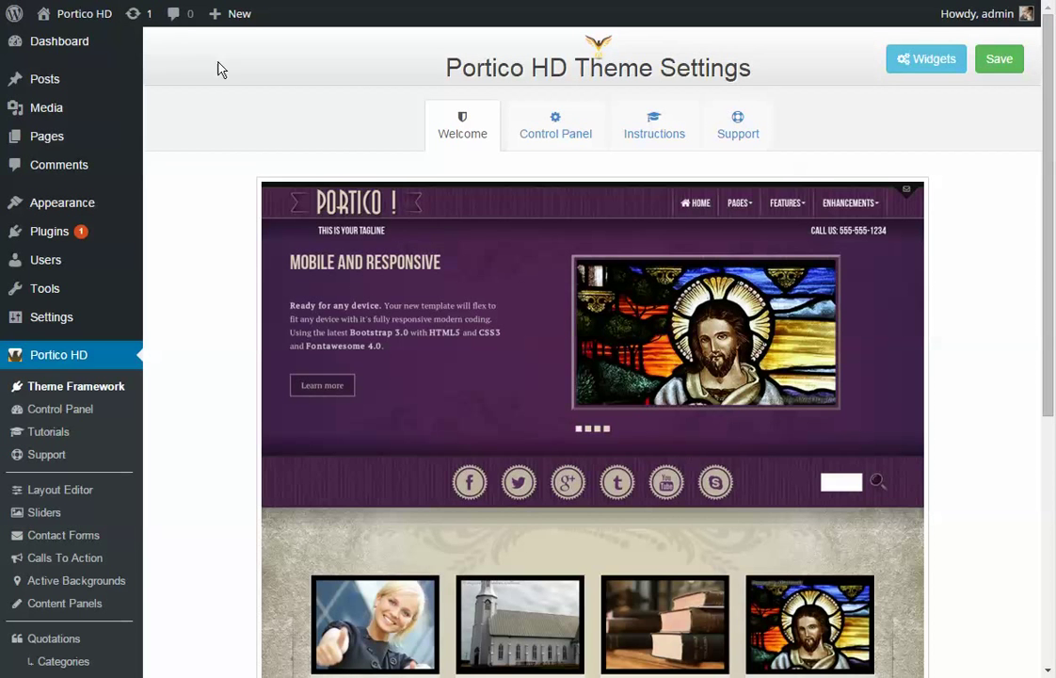
Step: Open the Intro layout for editing in the Layout Editor and review its body and footer regions
{"action": "left_click", "coordinate": [80, 502]}
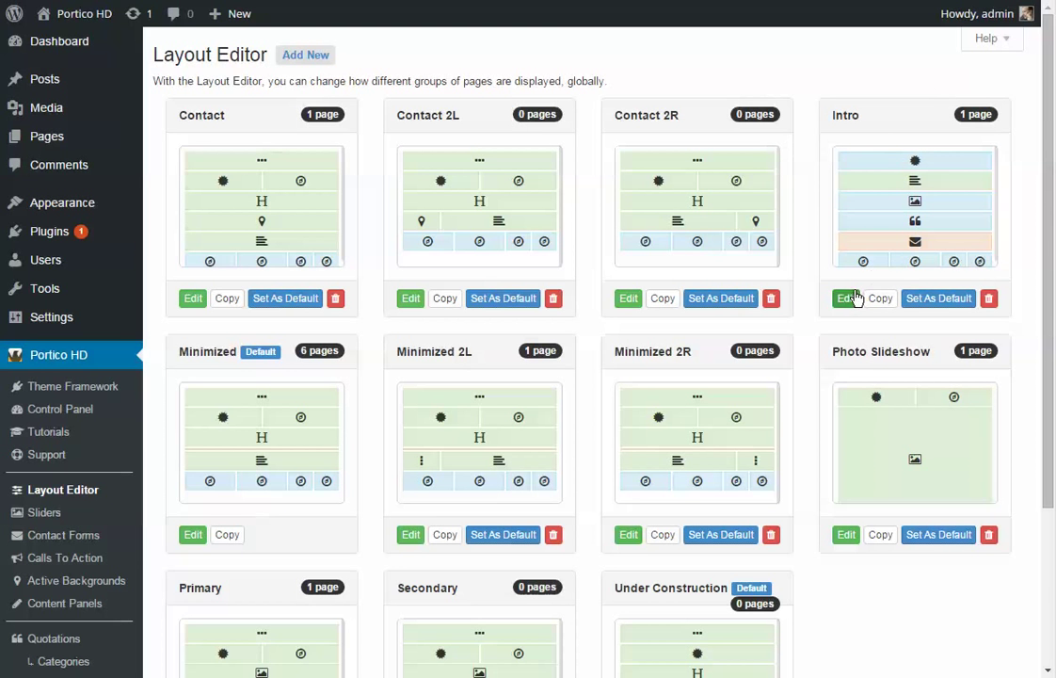
{"action": "left_click", "coordinate": [850, 298]}
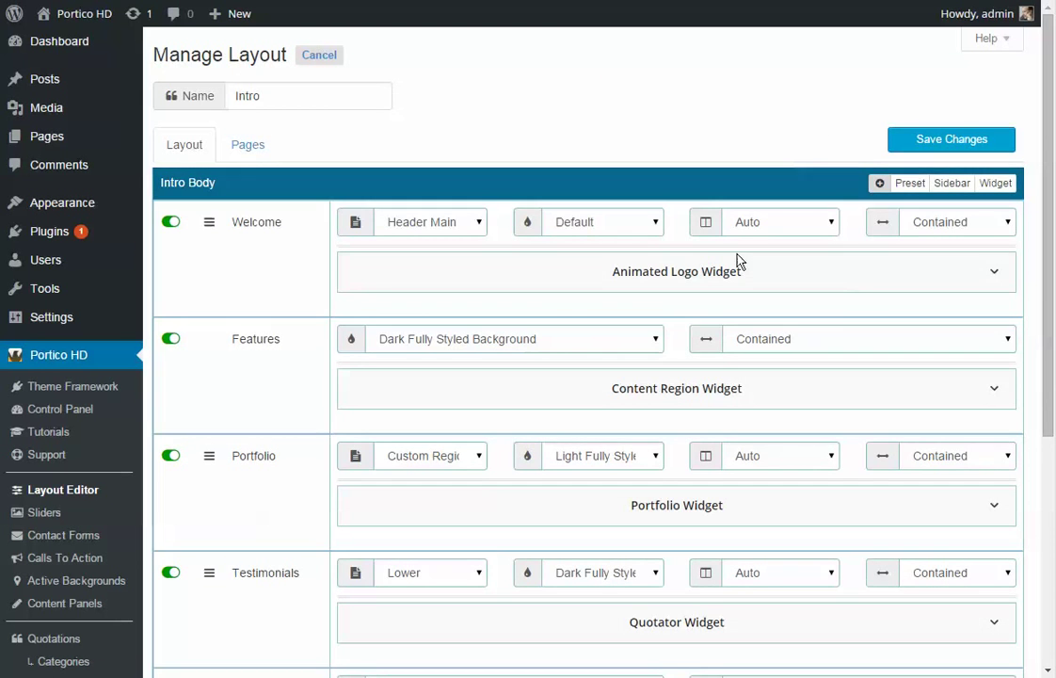
{"action": "scroll", "coordinate": [235, 349], "scroll_direction": "down", "scroll_amount": 5}
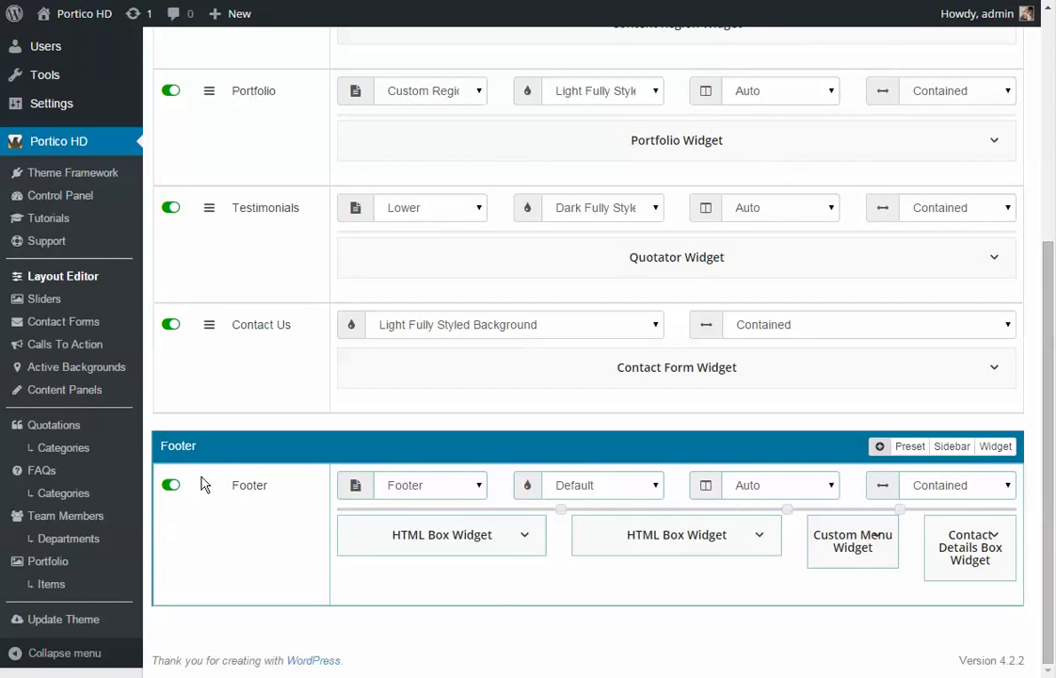
{"action": "scroll", "coordinate": [204, 482], "scroll_direction": "up", "scroll_amount": 4}
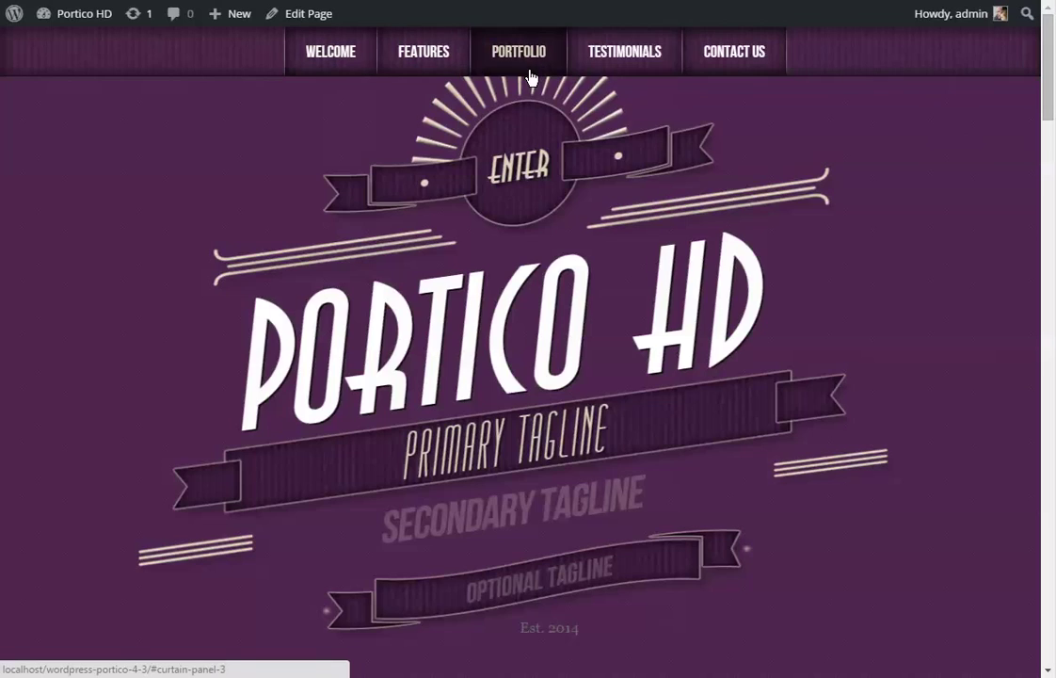
Step: Visit the Welcome, Features, Portfolio, Testimonials and Contact Us sections of the live intro page through its navigation links
{"action": "left_click", "coordinate": [622, 57]}
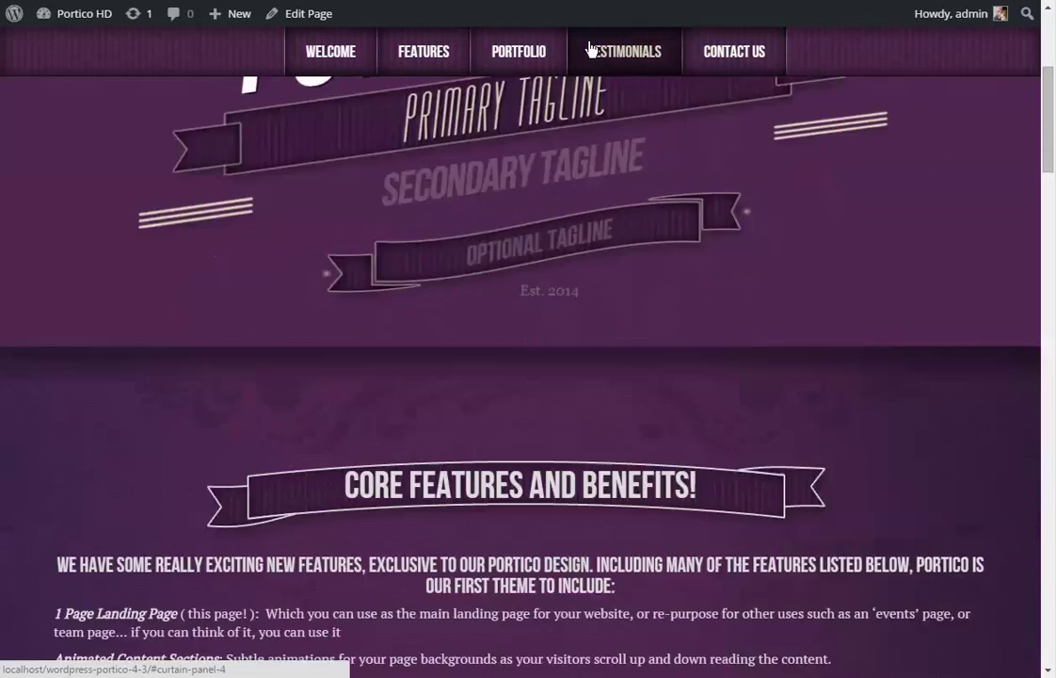
{"action": "left_click", "coordinate": [491, 54]}
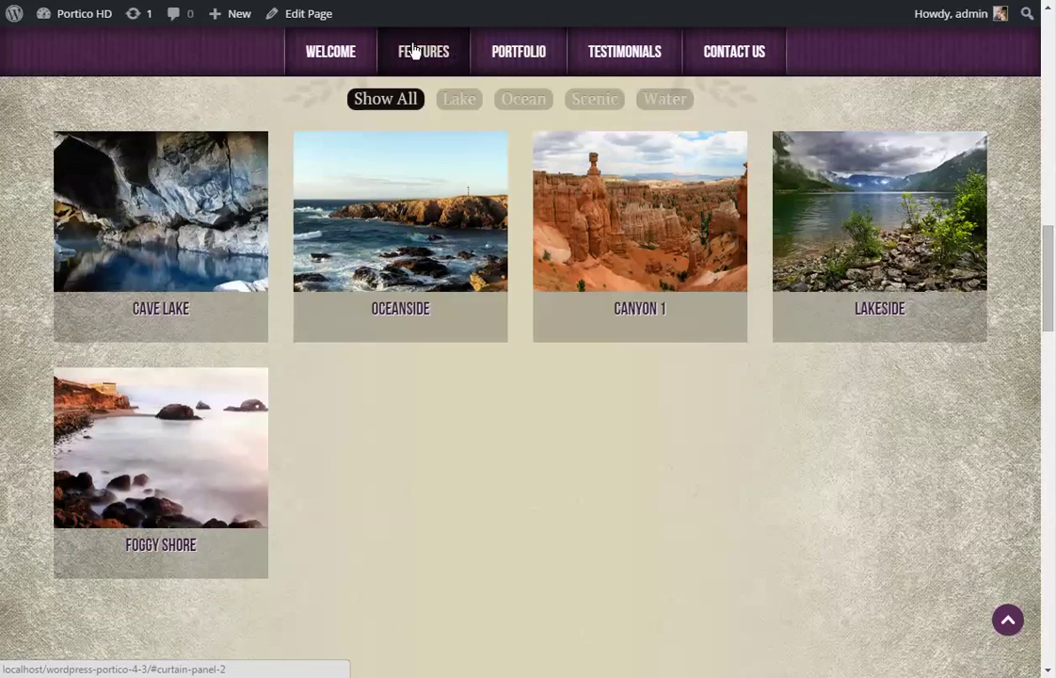
{"action": "left_click", "coordinate": [408, 50]}
{"action": "left_click", "coordinate": [341, 54]}
{"action": "left_click", "coordinate": [424, 52]}
{"action": "left_click", "coordinate": [514, 52]}
{"action": "left_click", "coordinate": [633, 56]}
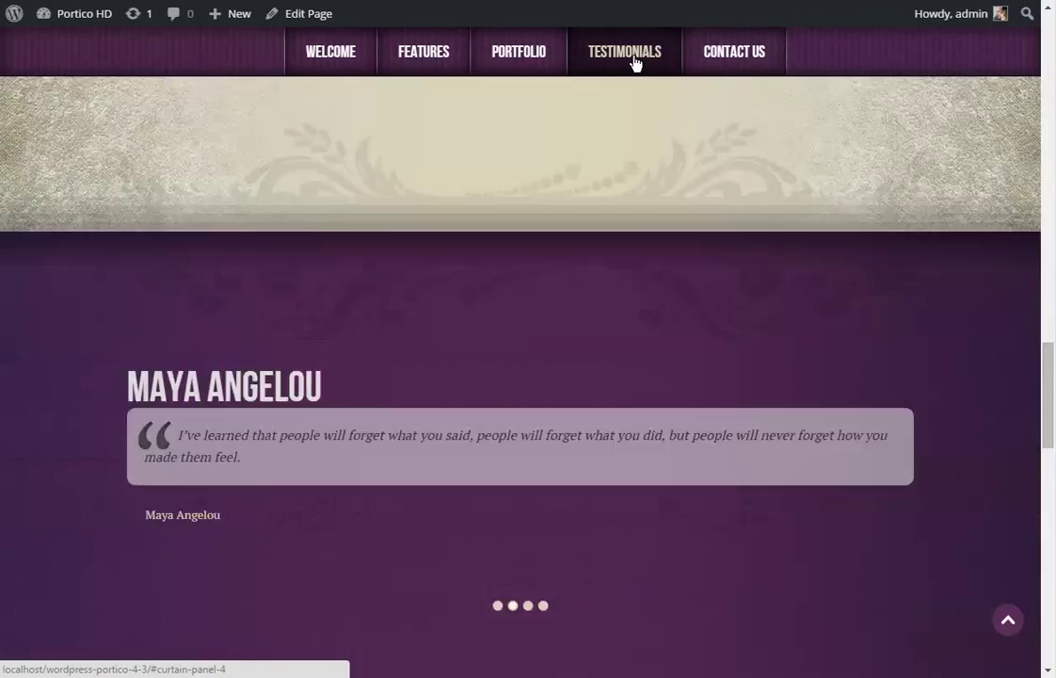
{"action": "left_click", "coordinate": [701, 53]}
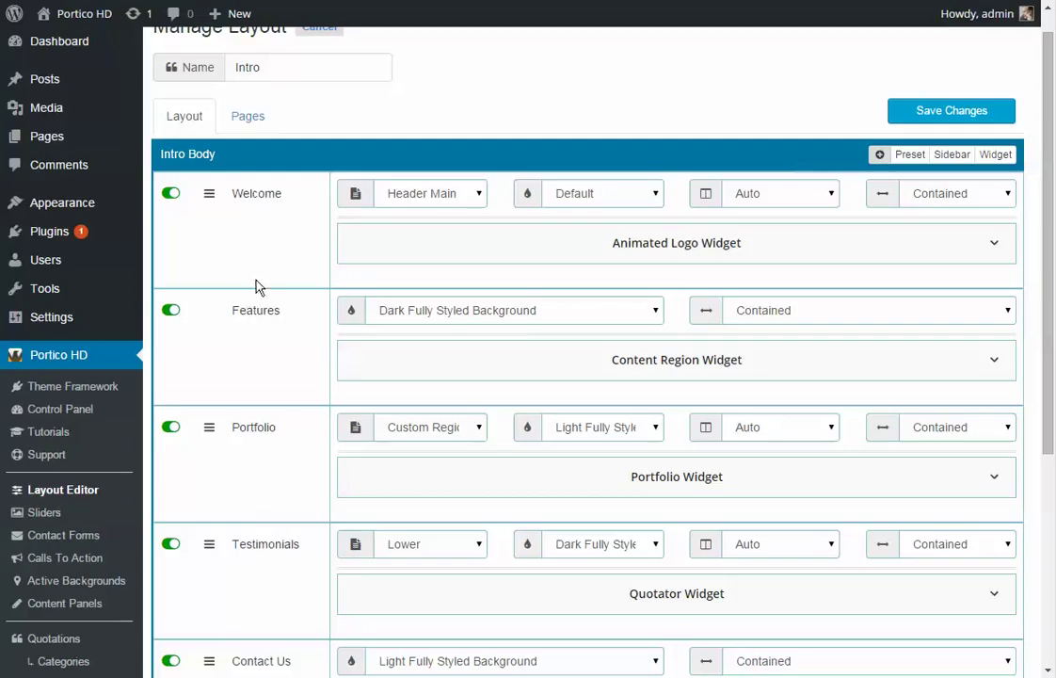
Step: Rename the Portfolio region of the Intro layout to "Photos" and save the layout changes
{"action": "left_click", "coordinate": [252, 193]}
{"action": "left_click", "coordinate": [276, 193]}
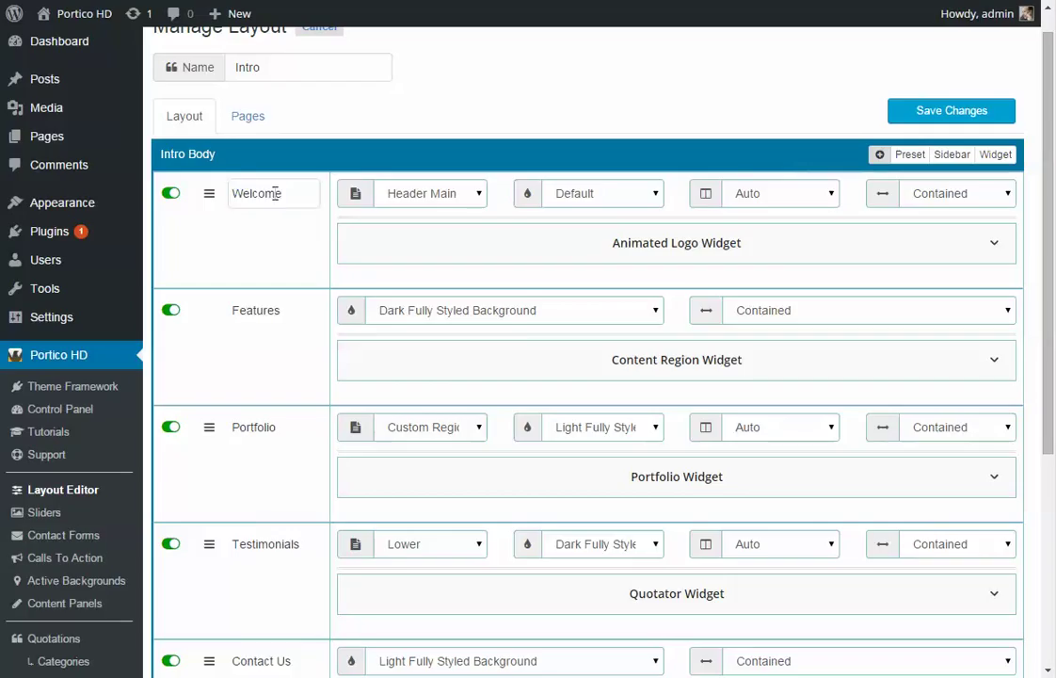
{"action": "left_click", "coordinate": [251, 317]}
{"action": "left_click", "coordinate": [274, 429]}
{"action": "left_click", "coordinate": [278, 427]}
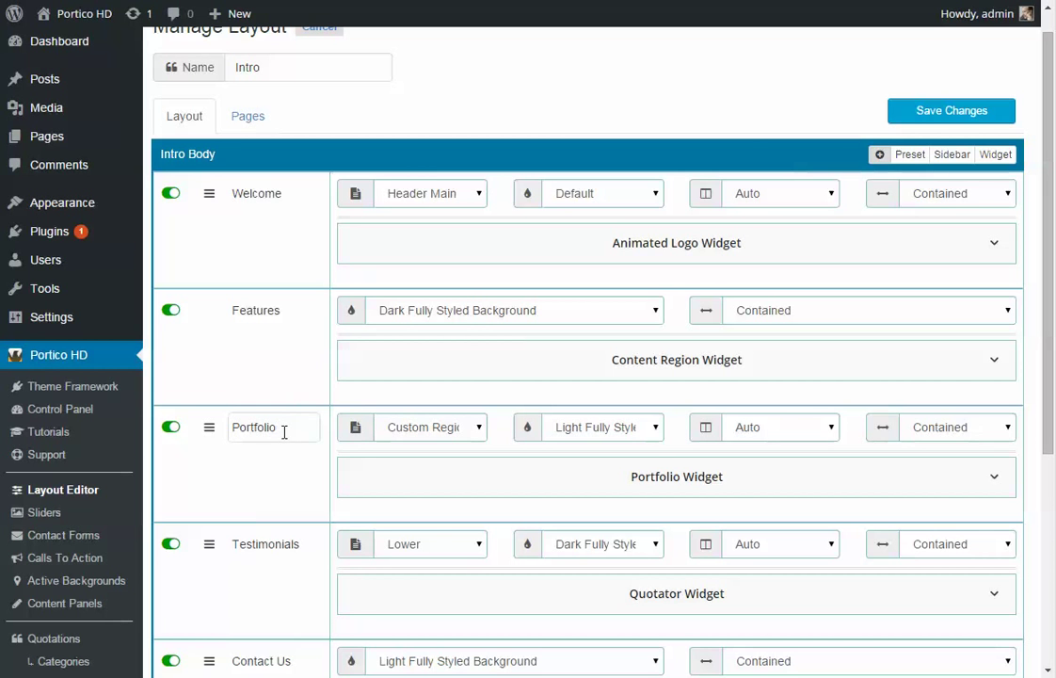
{"action": "left_click_drag", "start_coordinate": [285, 432], "coordinate": [225, 429]}
{"action": "type", "text": "Phto"}
{"action": "key", "text": "BackSpace"}
{"action": "key", "text": "BackSpace"}
{"action": "type", "text": "otos"}
{"action": "left_click", "coordinate": [929, 111]}
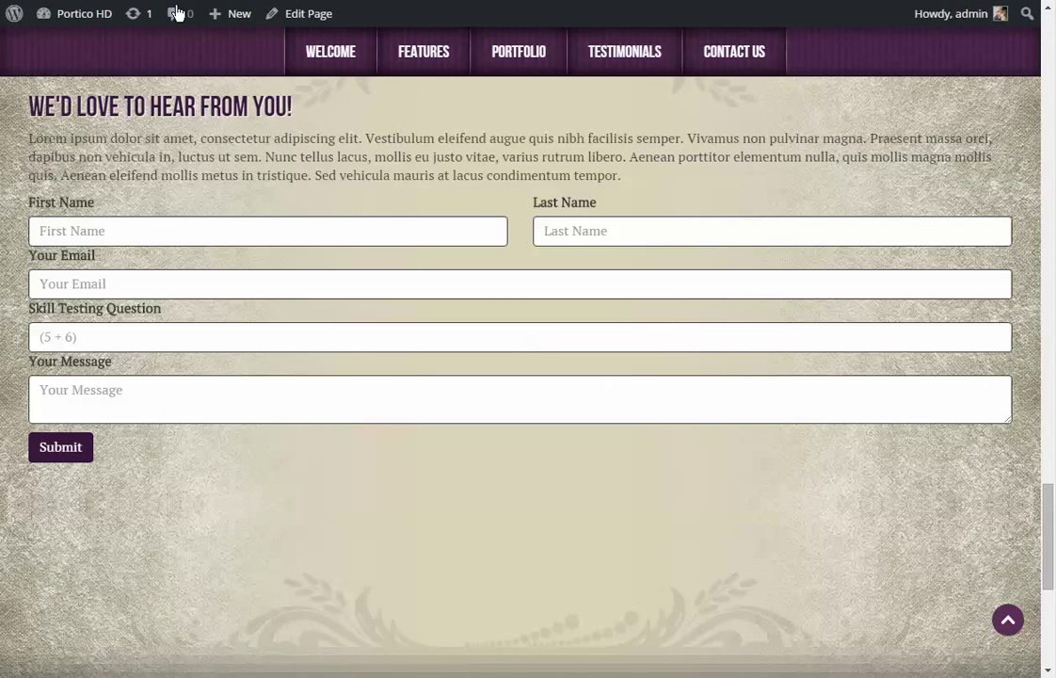
Step: Reload the live intro page and go to its Photos section to check the renamed navigation link
{"action": "key", "text": "F5"}
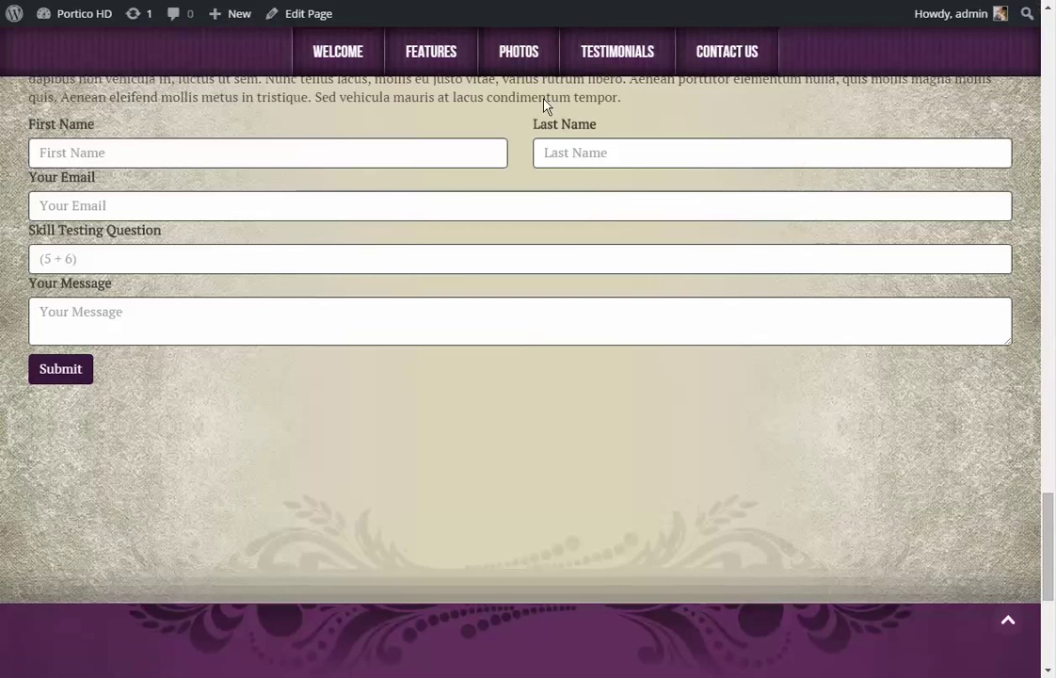
{"action": "left_click", "coordinate": [520, 55]}
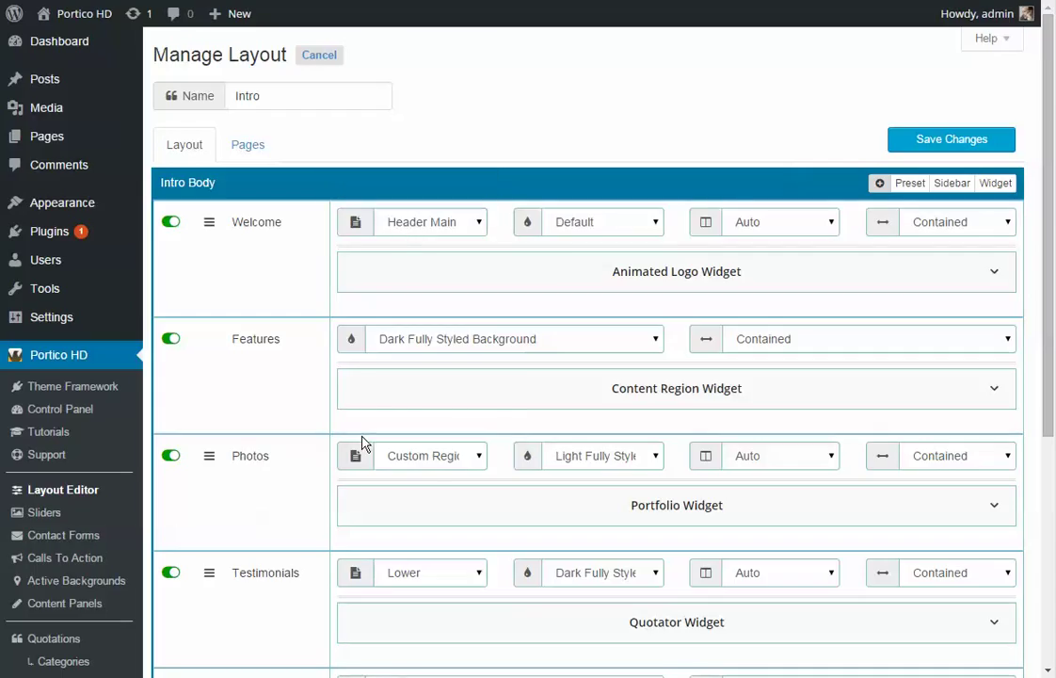
Step: Examine the sidebars associated with the Photos and Testimonials regions of the Intro layout
{"action": "left_click", "coordinate": [435, 461]}
{"action": "left_click", "coordinate": [436, 463]}
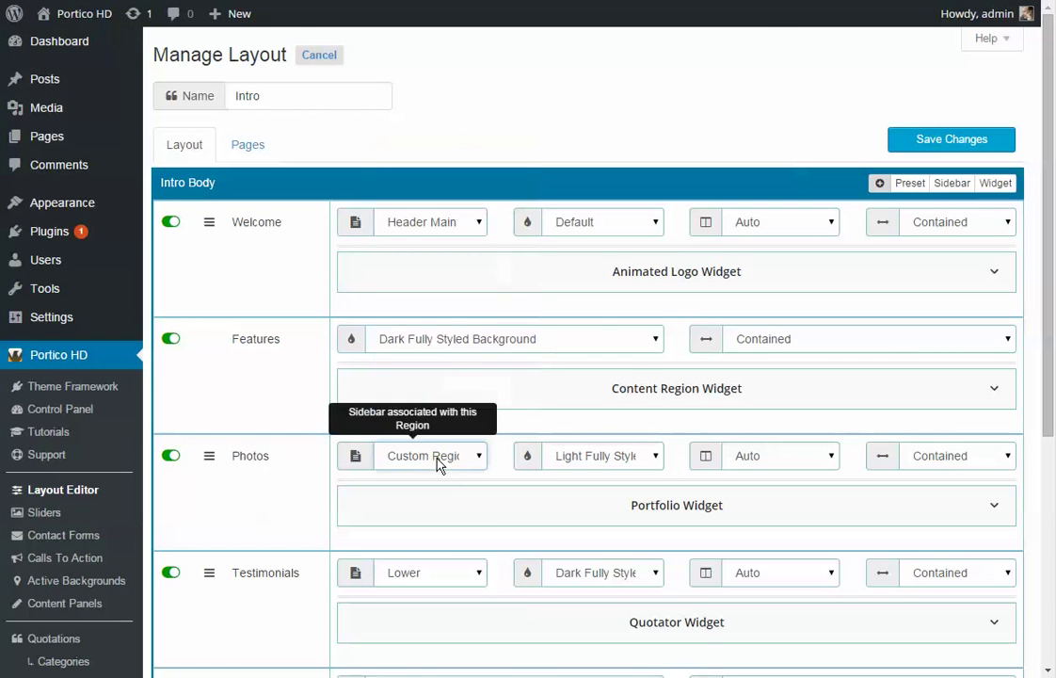
{"action": "left_click", "coordinate": [417, 570]}
{"action": "scroll", "coordinate": [417, 569], "scroll_direction": "down", "scroll_amount": 2}
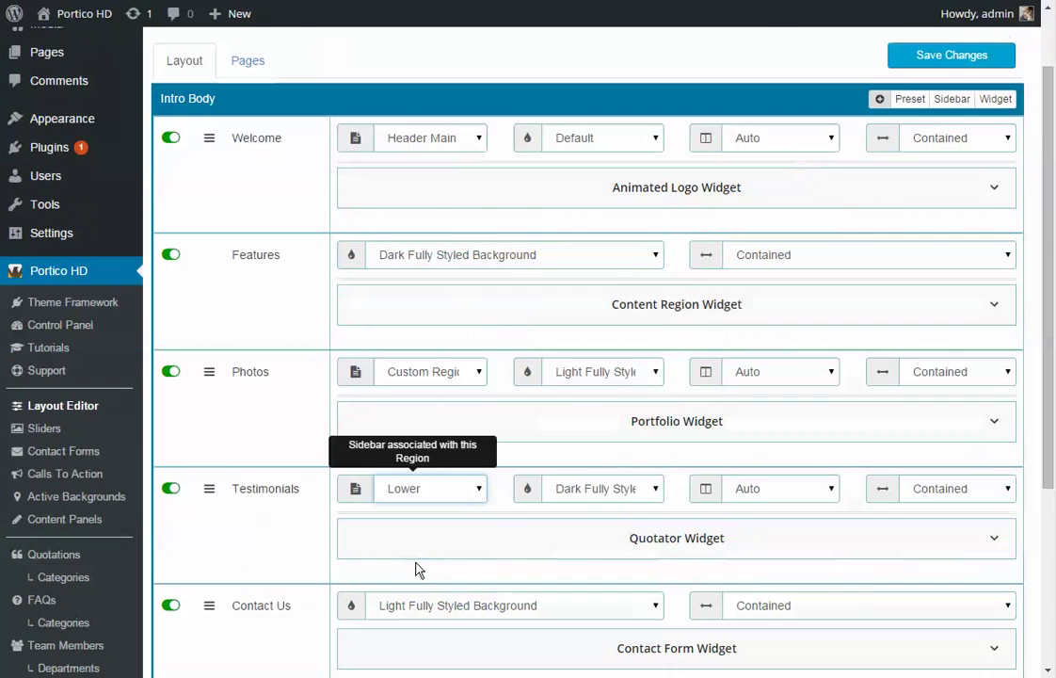
Step: Disable the Testimonials and Features regions of the Intro layout
{"action": "left_click", "coordinate": [173, 488]}
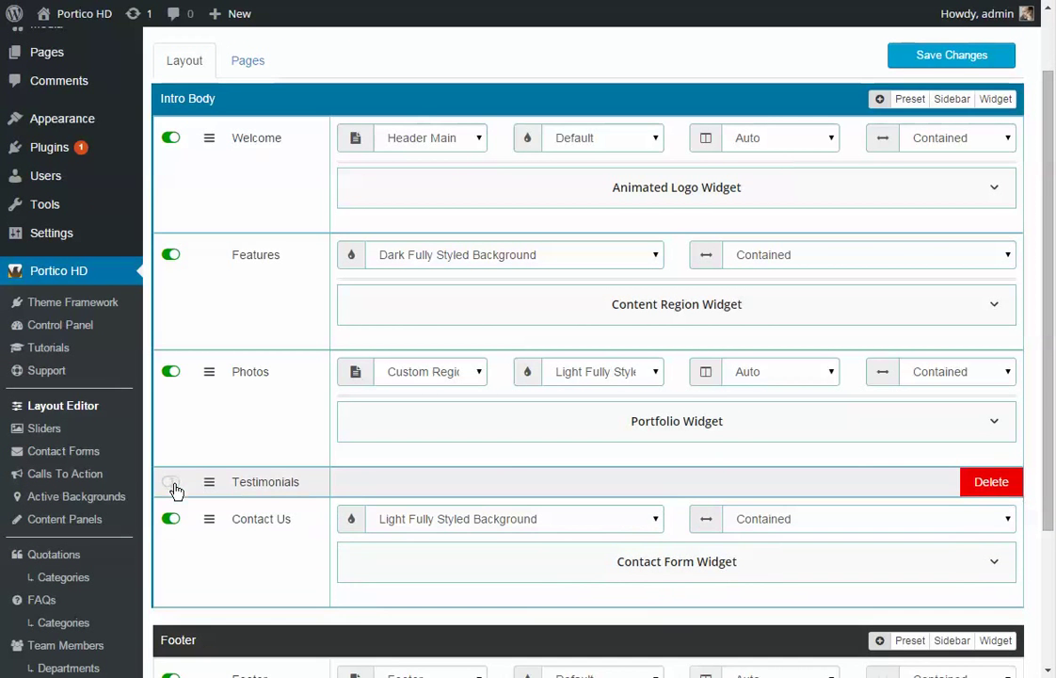
{"action": "left_click", "coordinate": [171, 256]}
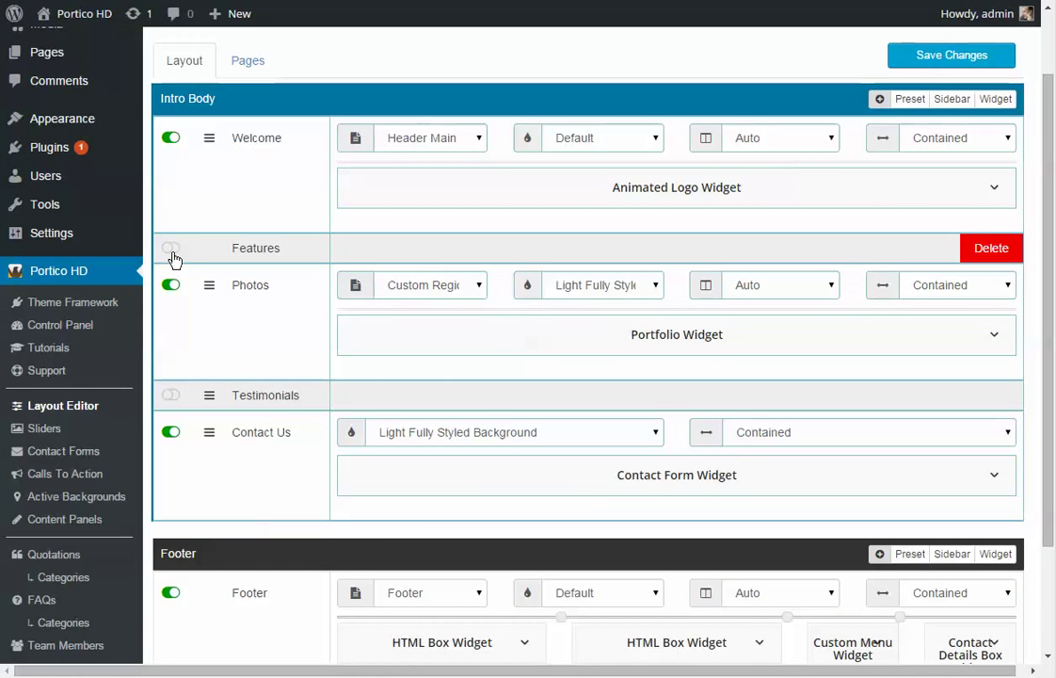
{"action": "left_click", "coordinate": [918, 54]}
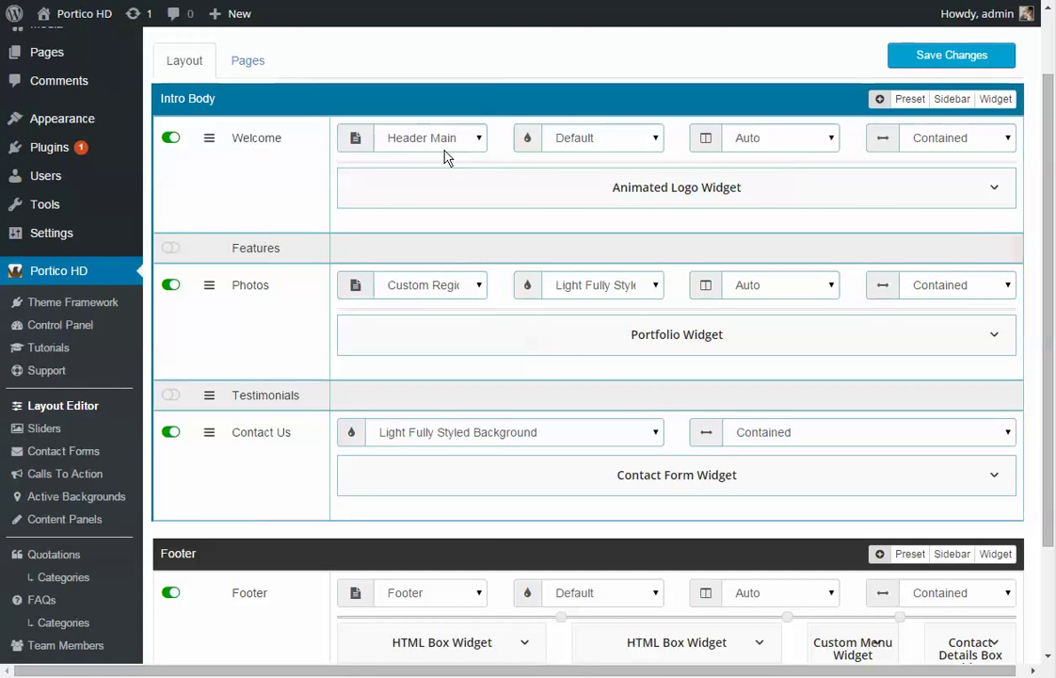
{"action": "mouse_move", "coordinate": [996, 244]}
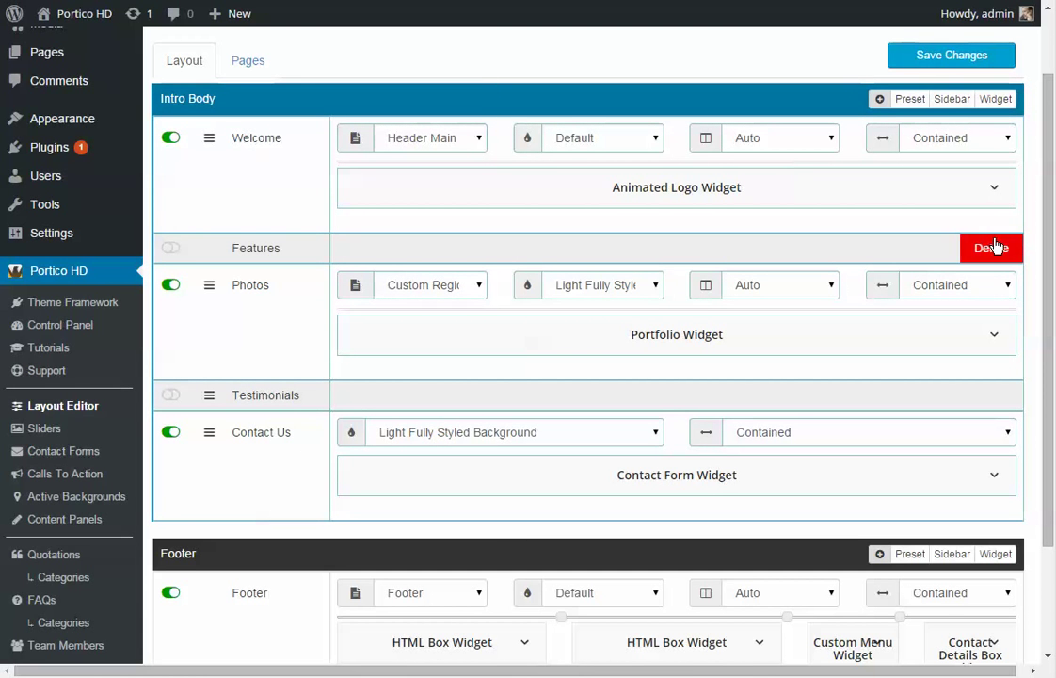
Step: Re-enable the Features and Testimonials regions, viewing the background style choices for the Contact Us region in between
{"action": "left_click", "coordinate": [170, 248]}
{"action": "scroll", "coordinate": [226, 254], "scroll_direction": "down", "scroll_amount": 1}
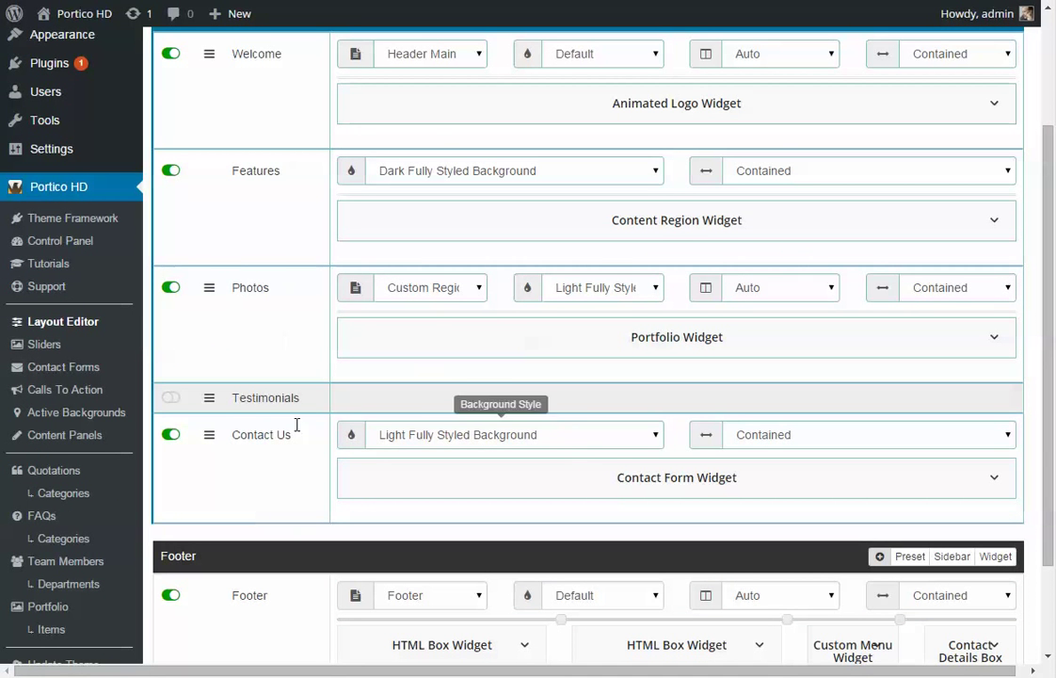
{"action": "left_click", "coordinate": [426, 436]}
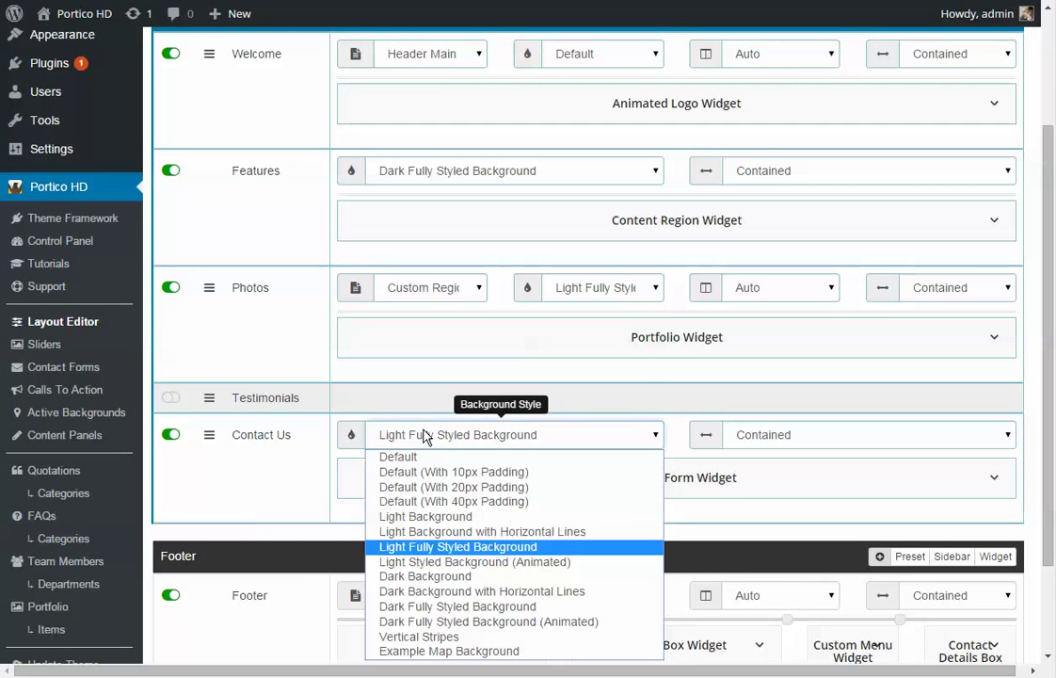
{"action": "left_click", "coordinate": [426, 436]}
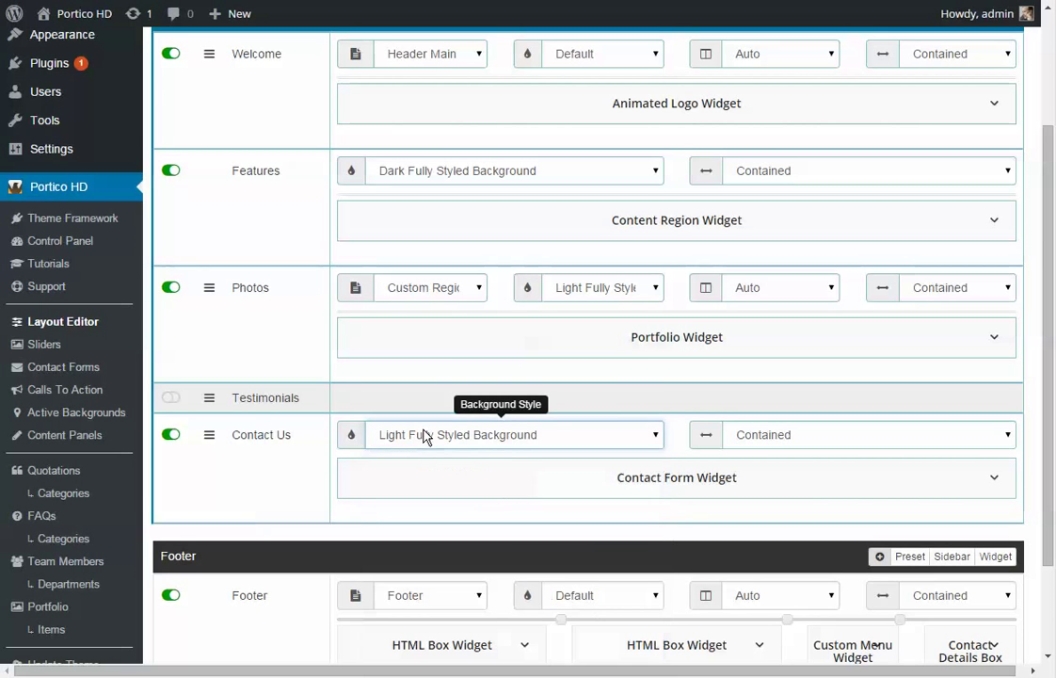
{"action": "left_click", "coordinate": [175, 403]}
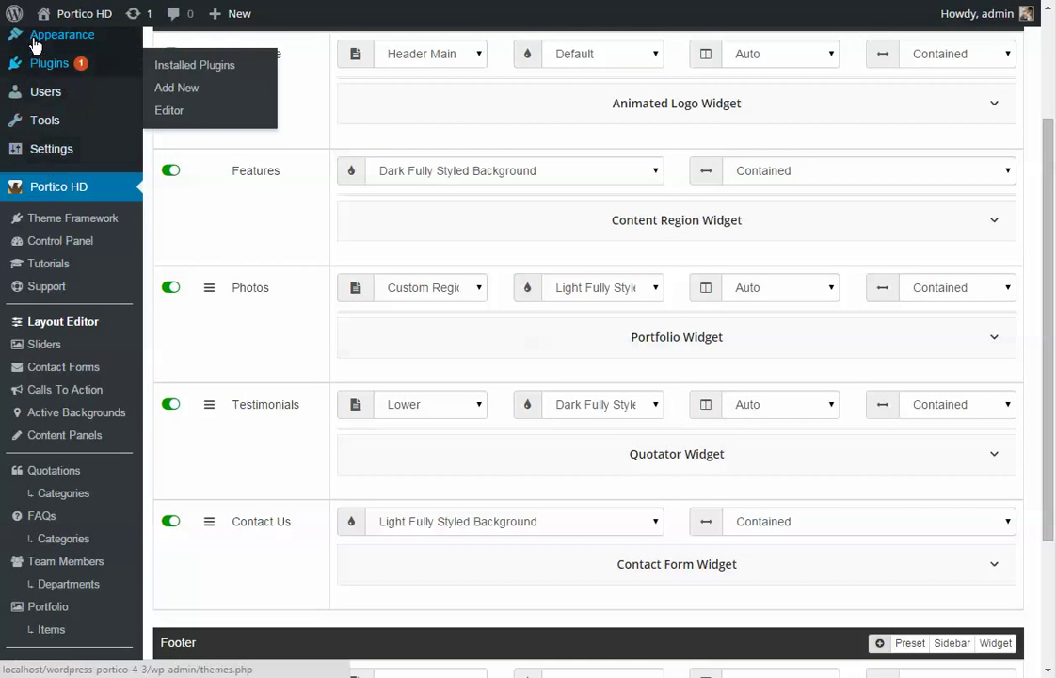
Step: Go to the Widgets page and open the Animated Logo widget's settings in the Header Main sidebar
{"action": "mouse_move", "coordinate": [26, 34]}
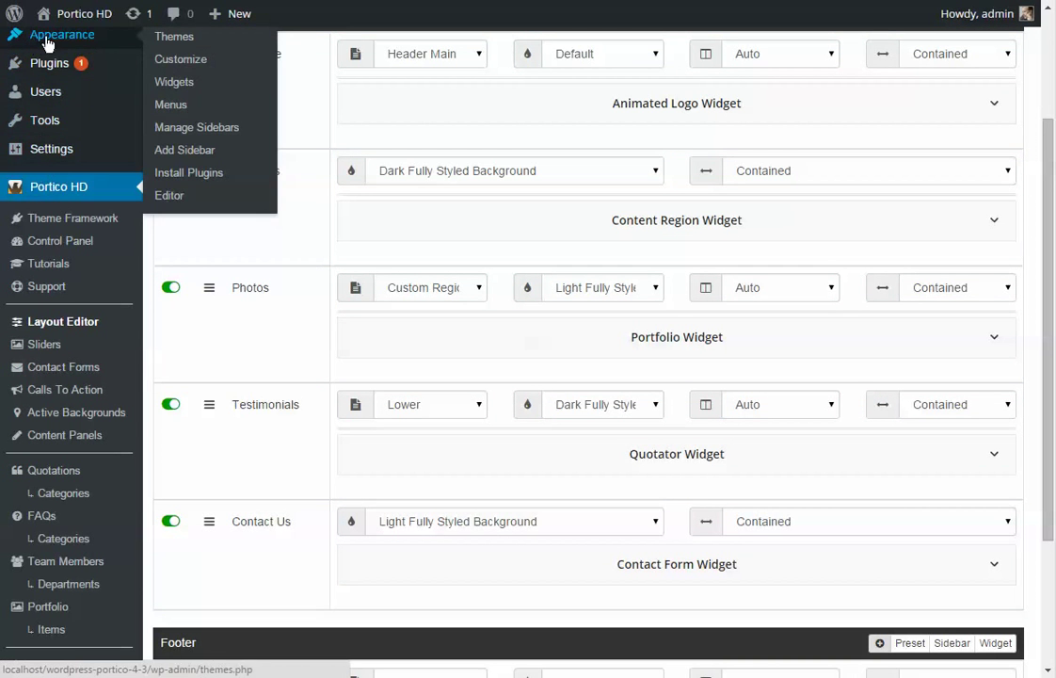
{"action": "left_click", "coordinate": [196, 87]}
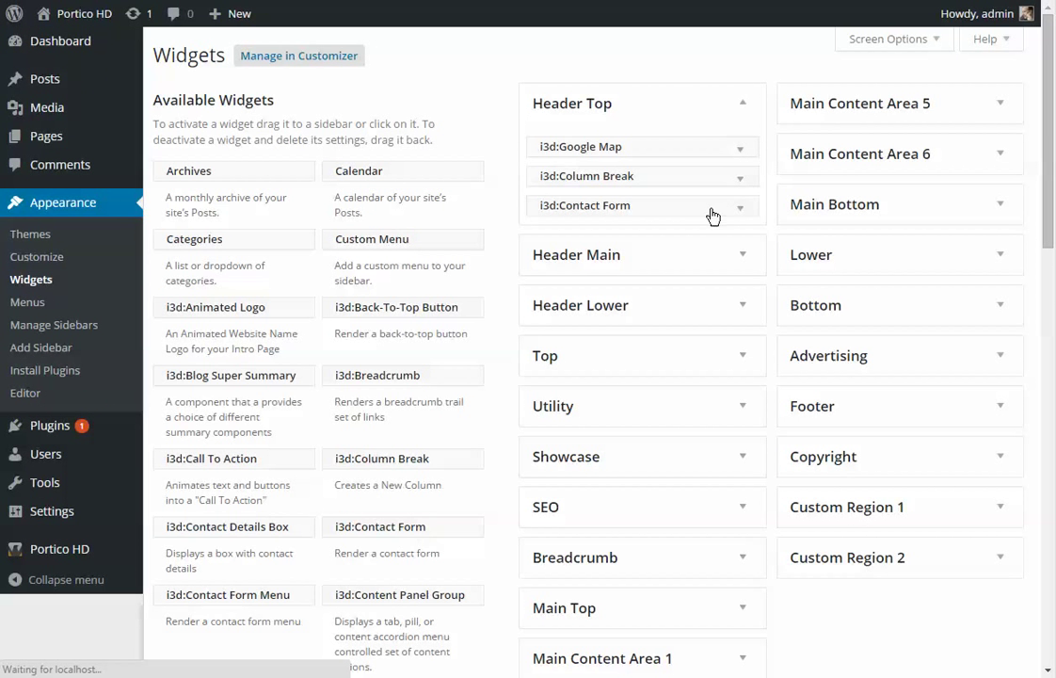
{"action": "left_click", "coordinate": [742, 256]}
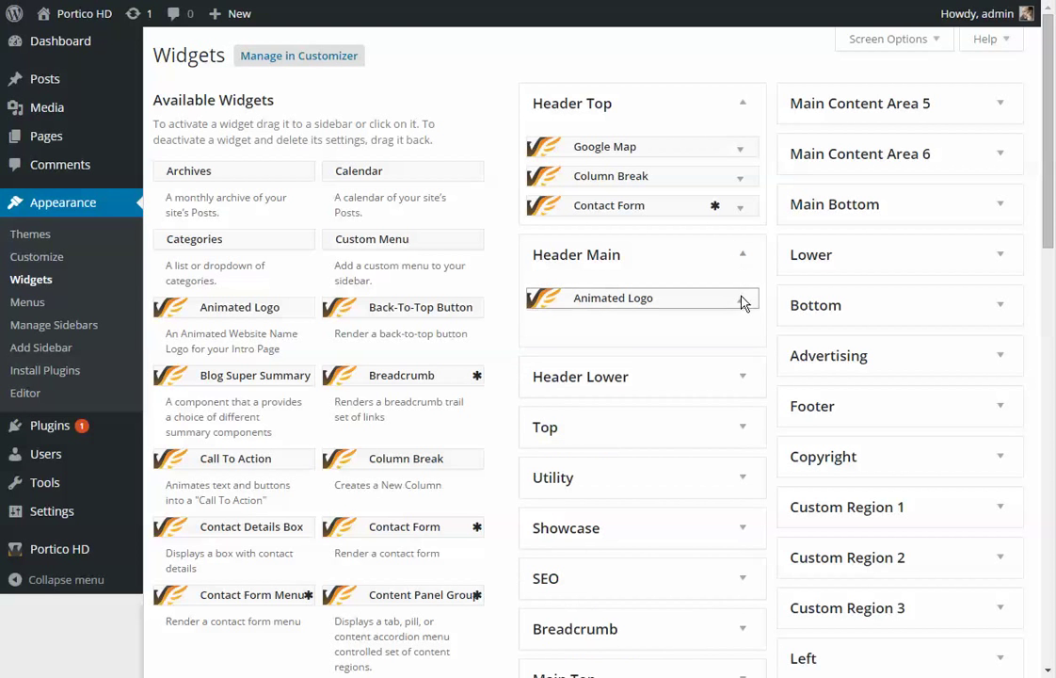
{"action": "left_click", "coordinate": [742, 299]}
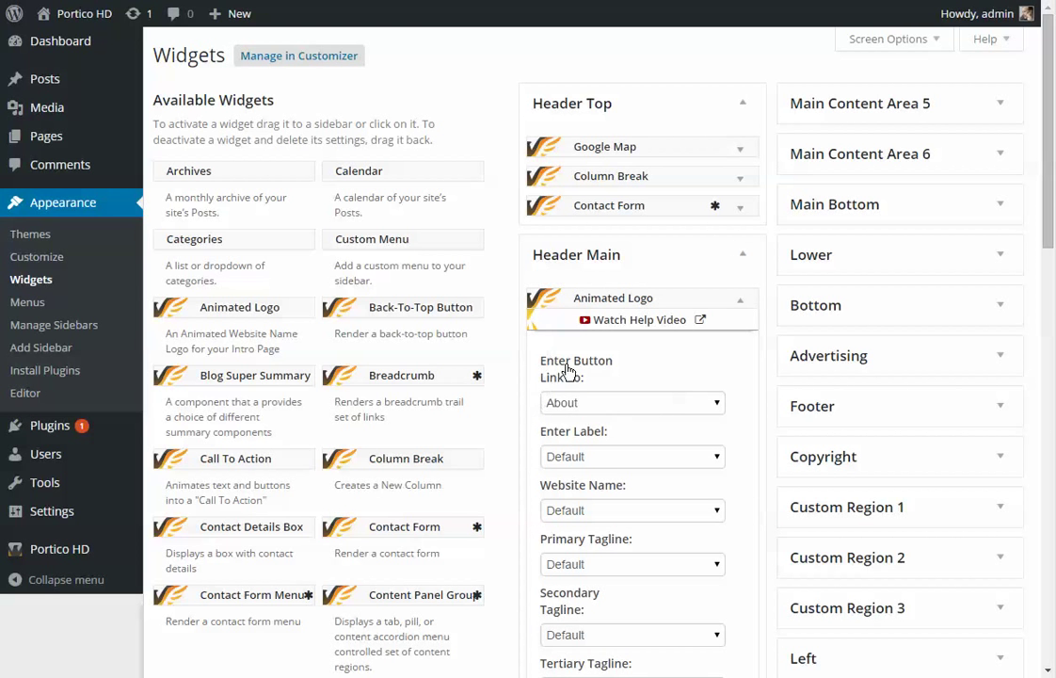
Step: Examine the Animated Logo widget's Enter Label and Website Name choices, and view the Welcome section on the live page
{"action": "left_click", "coordinate": [567, 459]}
{"action": "left_click", "coordinate": [566, 459]}
{"action": "left_click", "coordinate": [566, 460]}
{"action": "left_click", "coordinate": [565, 464]}
{"action": "scroll", "coordinate": [597, 509], "scroll_direction": "down", "scroll_amount": 1}
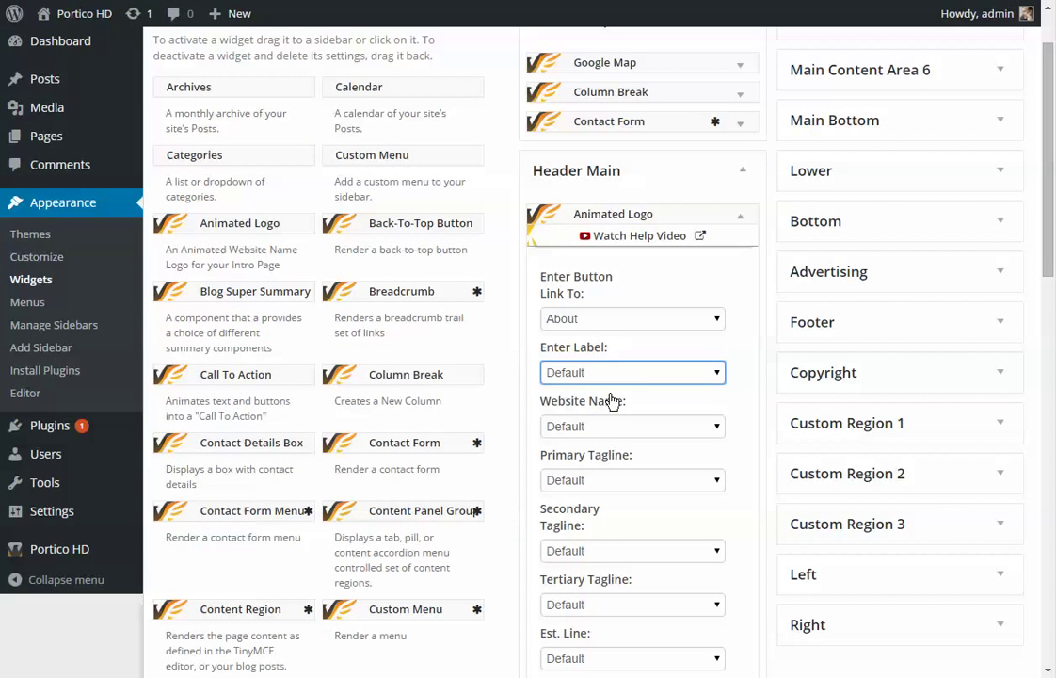
{"action": "left_click", "coordinate": [607, 428]}
{"action": "left_click", "coordinate": [607, 428]}
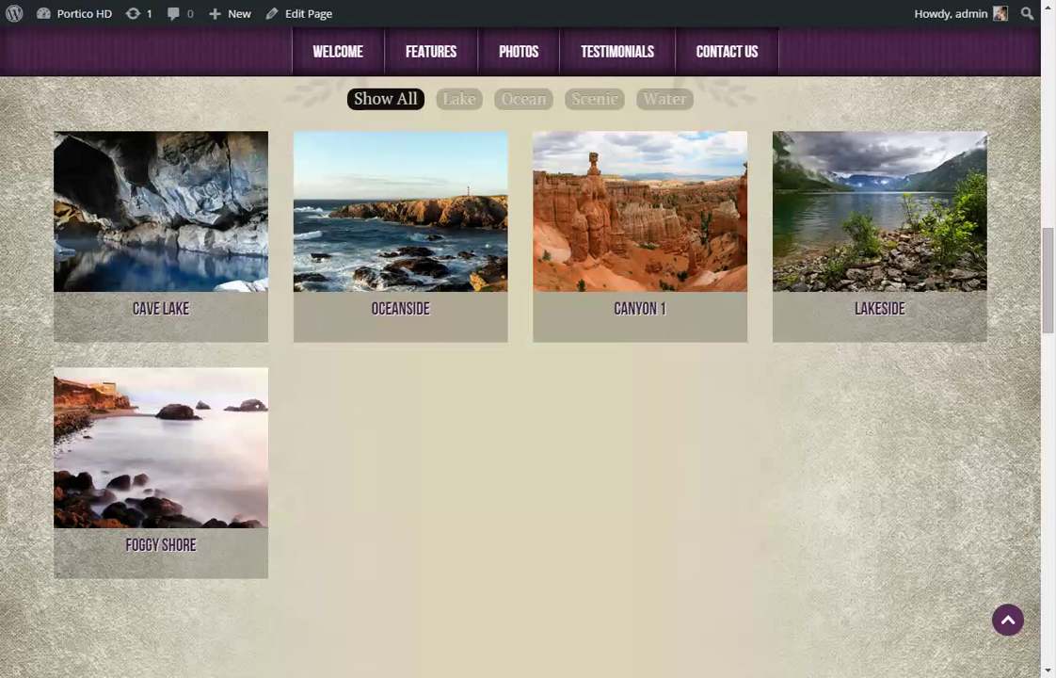
{"action": "left_click", "coordinate": [345, 52]}
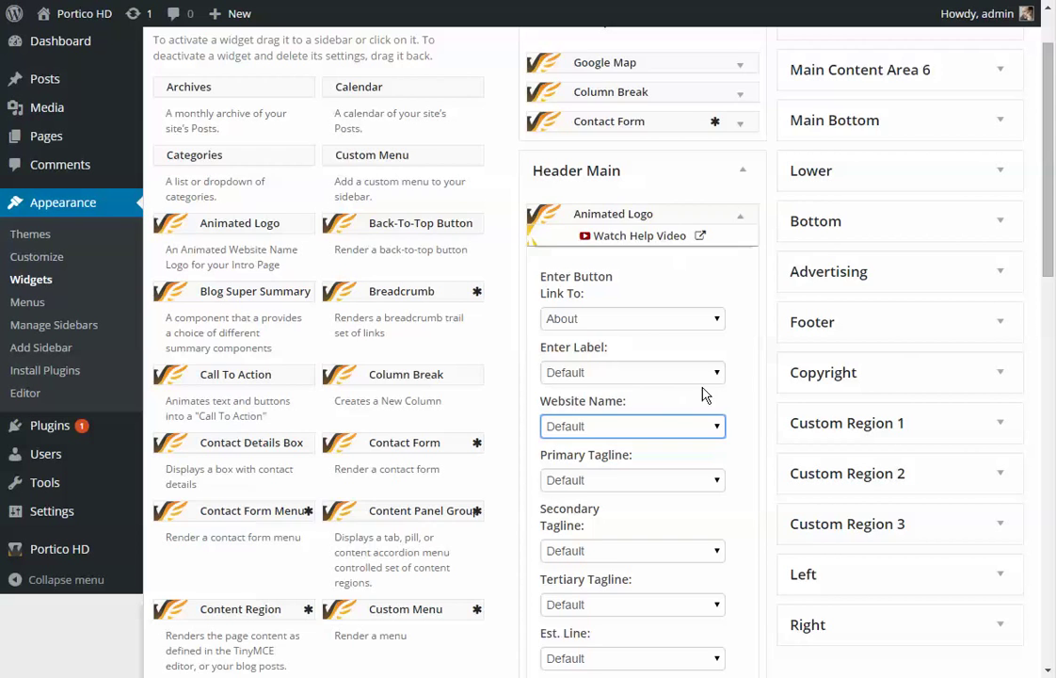
Step: View the choices for the Animated Logo widget's Est. Line setting
{"action": "scroll", "coordinate": [686, 399], "scroll_direction": "down", "scroll_amount": 1}
{"action": "left_click", "coordinate": [713, 574]}
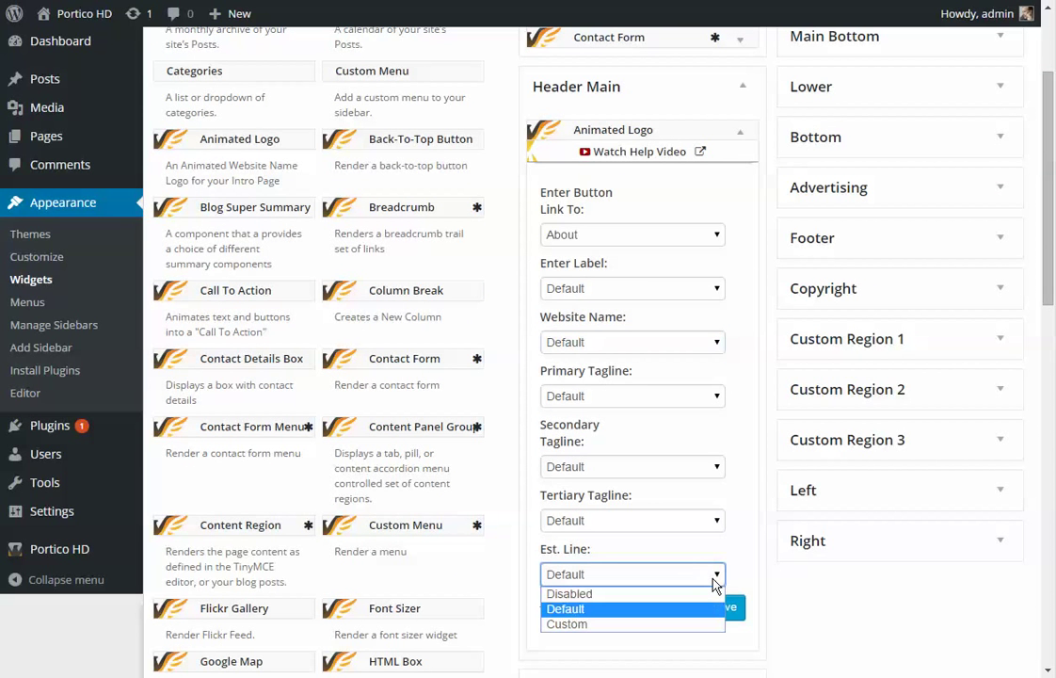
{"action": "left_click", "coordinate": [713, 574]}
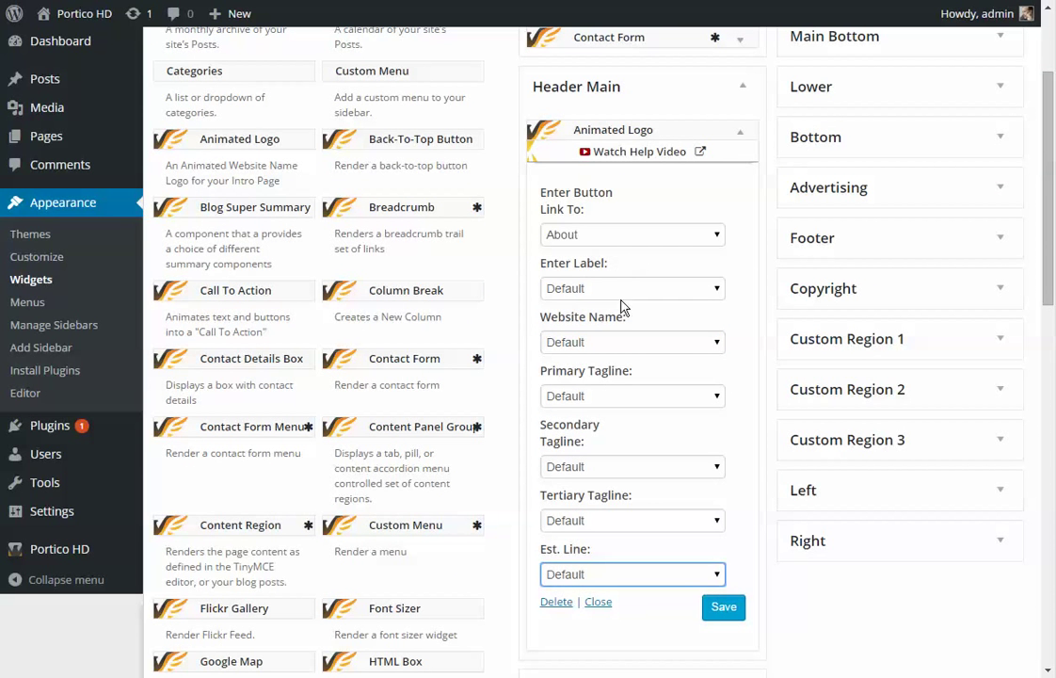
Step: Set the Animated Logo widget's Website Name to Custom with the text "Hello World!" and save the widget
{"action": "left_click", "coordinate": [624, 343]}
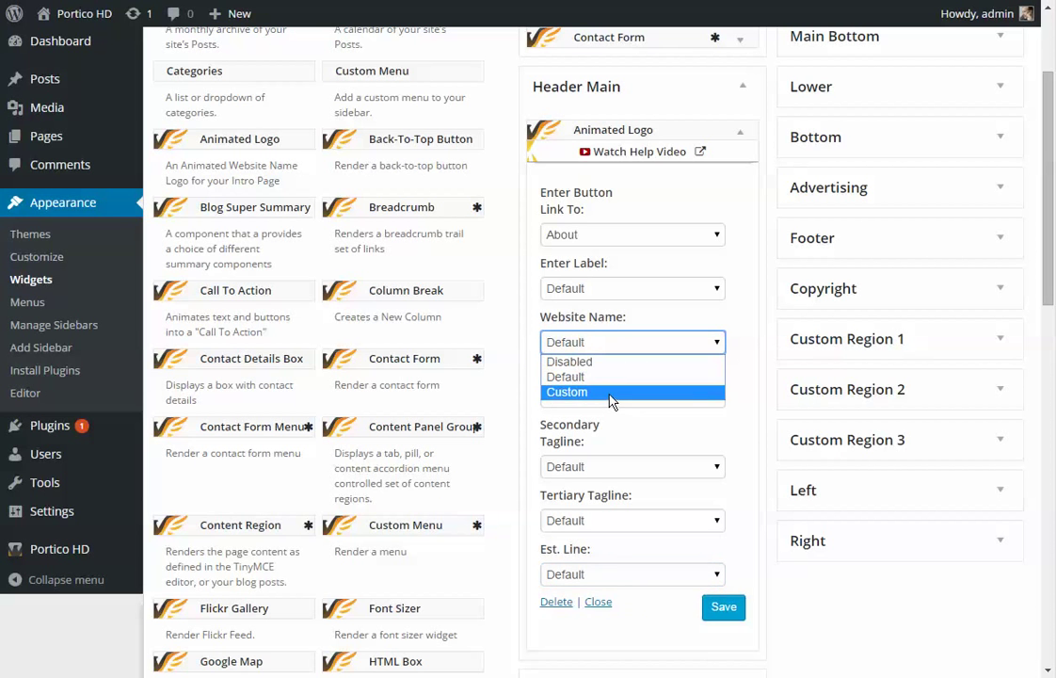
{"action": "left_click", "coordinate": [609, 397]}
{"action": "left_click", "coordinate": [606, 376]}
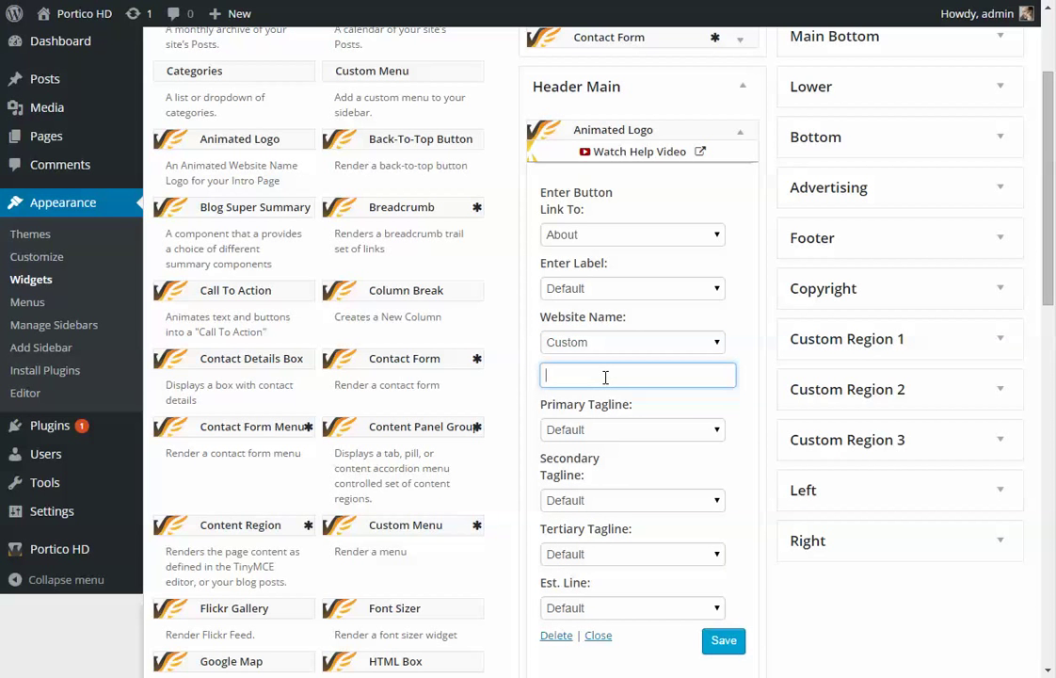
{"action": "type", "text": "Hello World!"}
{"action": "left_click", "coordinate": [724, 640]}
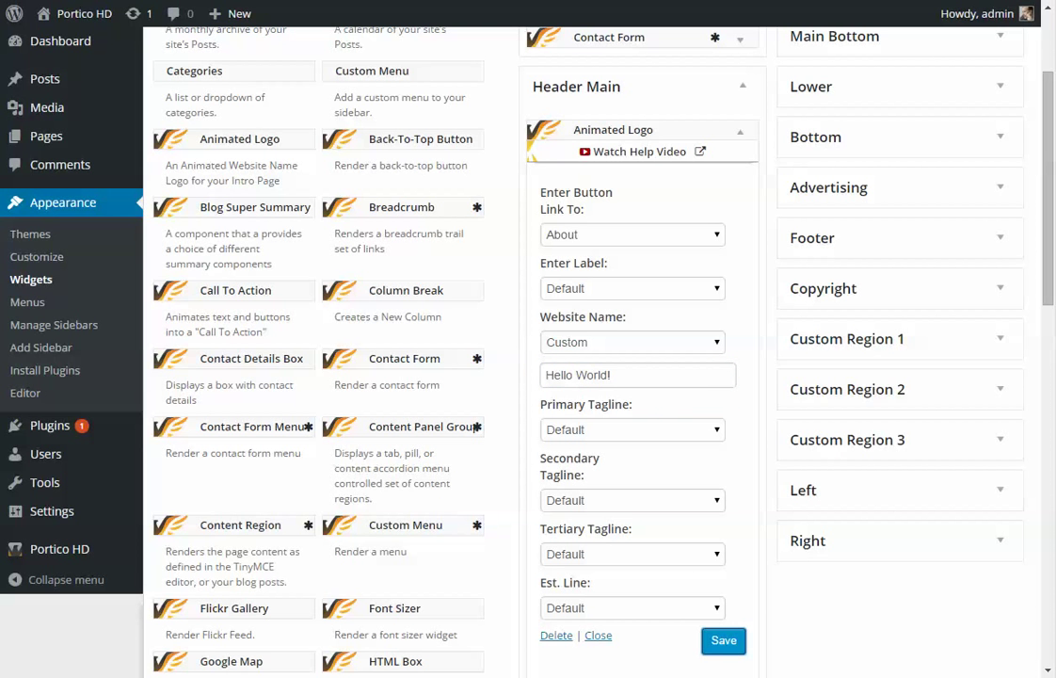
{"action": "left_click", "coordinate": [740, 647]}
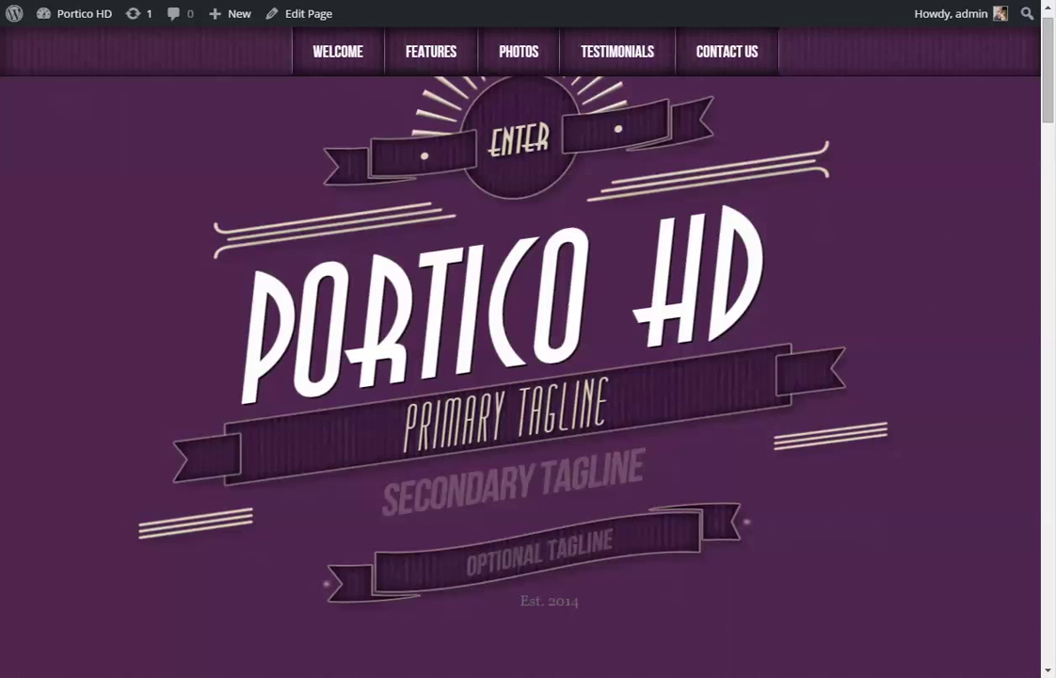
Step: Reload the live intro page and inspect the website name and tagline text in the animated logo
{"action": "key", "text": "F5"}
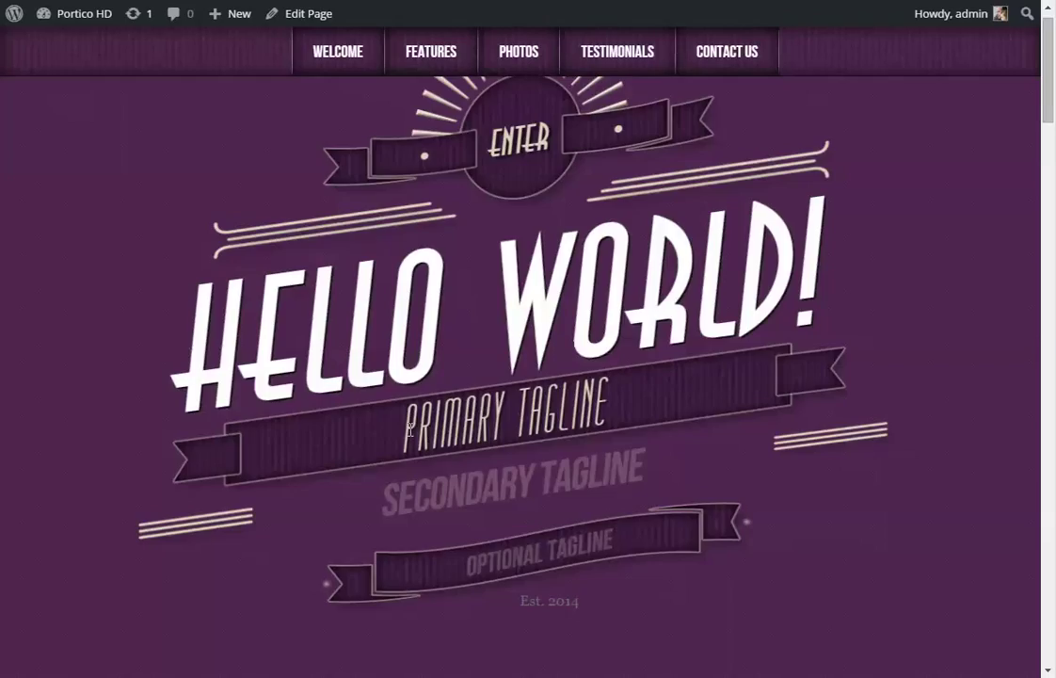
{"action": "left_click_drag", "start_coordinate": [410, 429], "coordinate": [603, 406]}
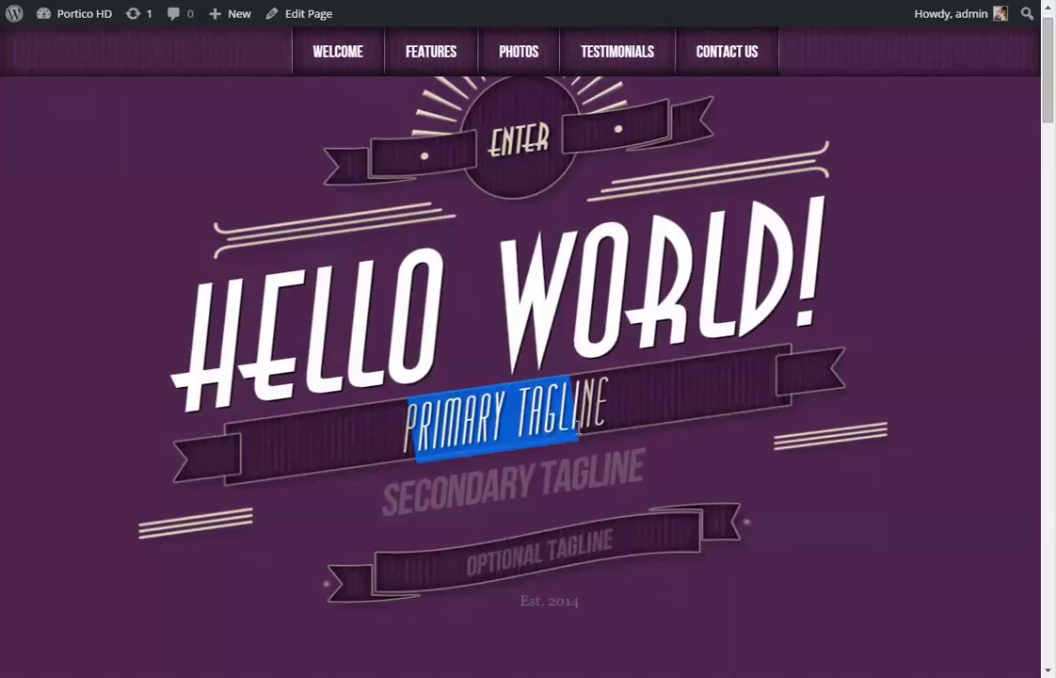
{"action": "left_click", "coordinate": [591, 455]}
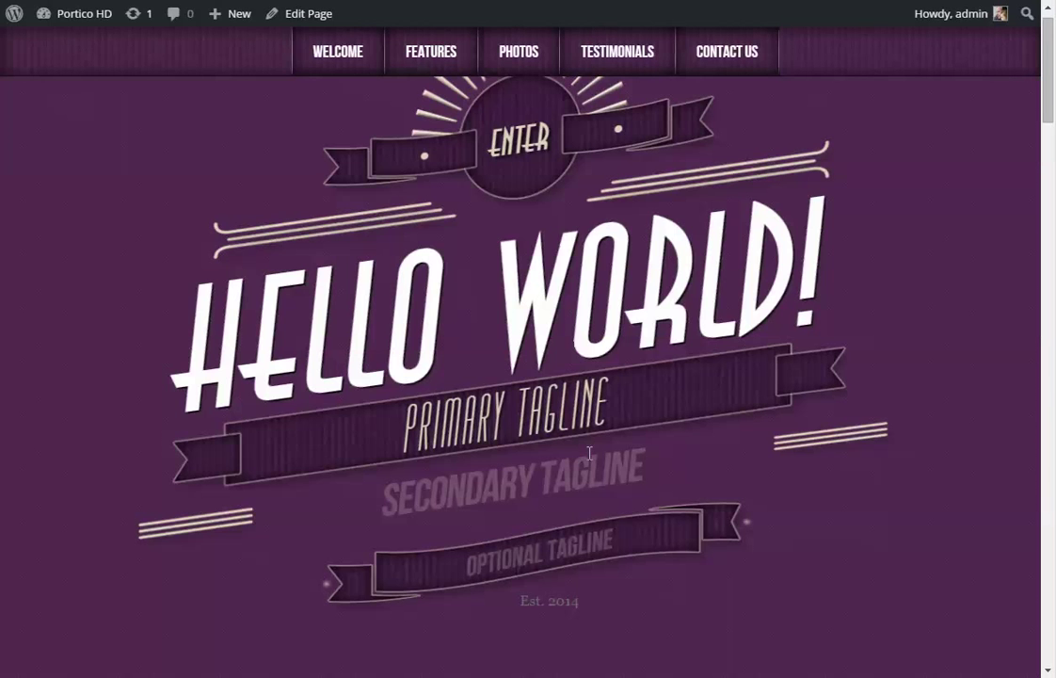